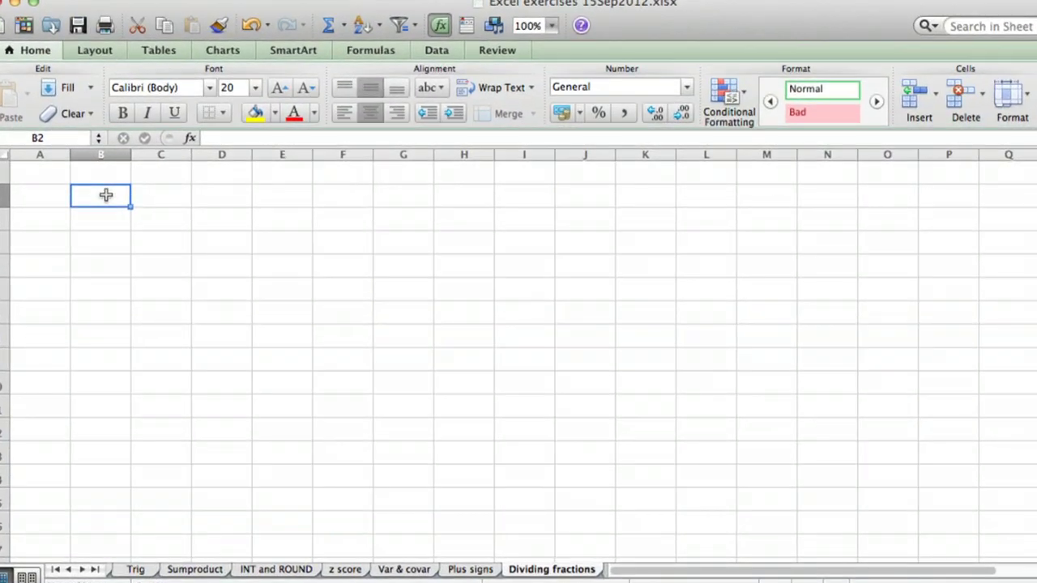
Enter the first fraction in column B, with 1 in cell B3 and 4 in cell B4.
scroll(105, 195, down, 1)
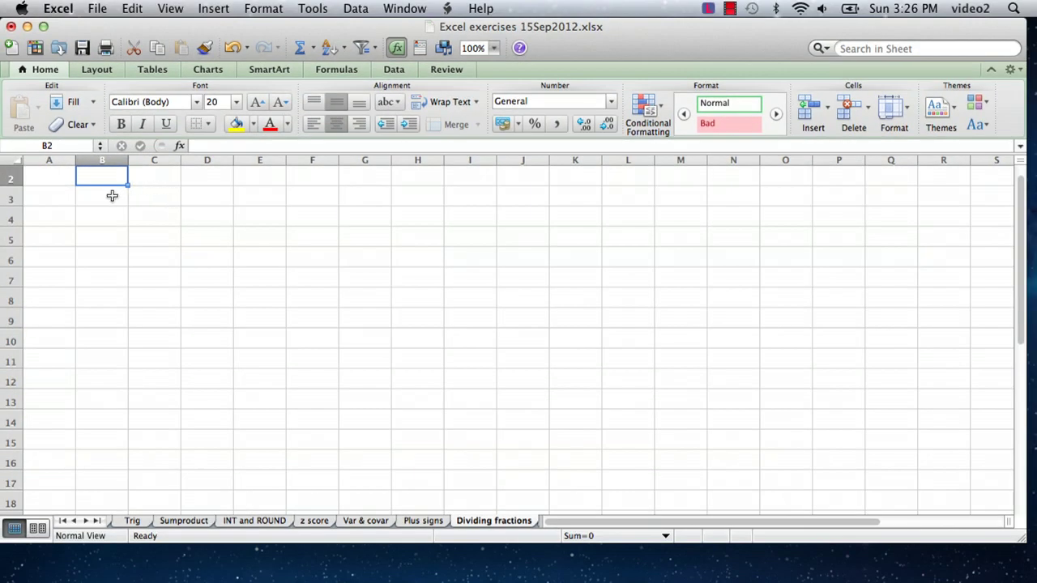
click(112, 195)
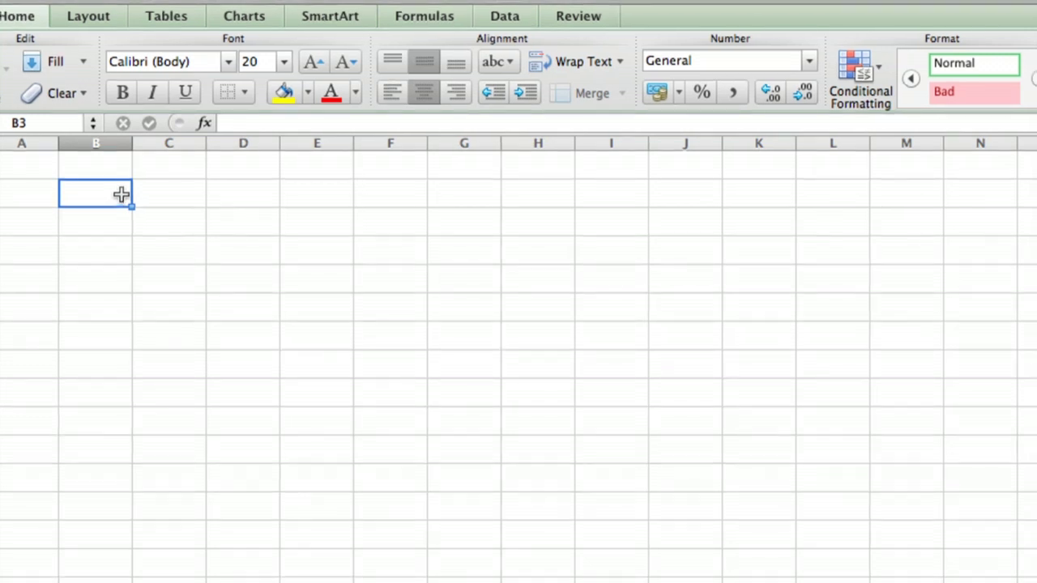
text(1)
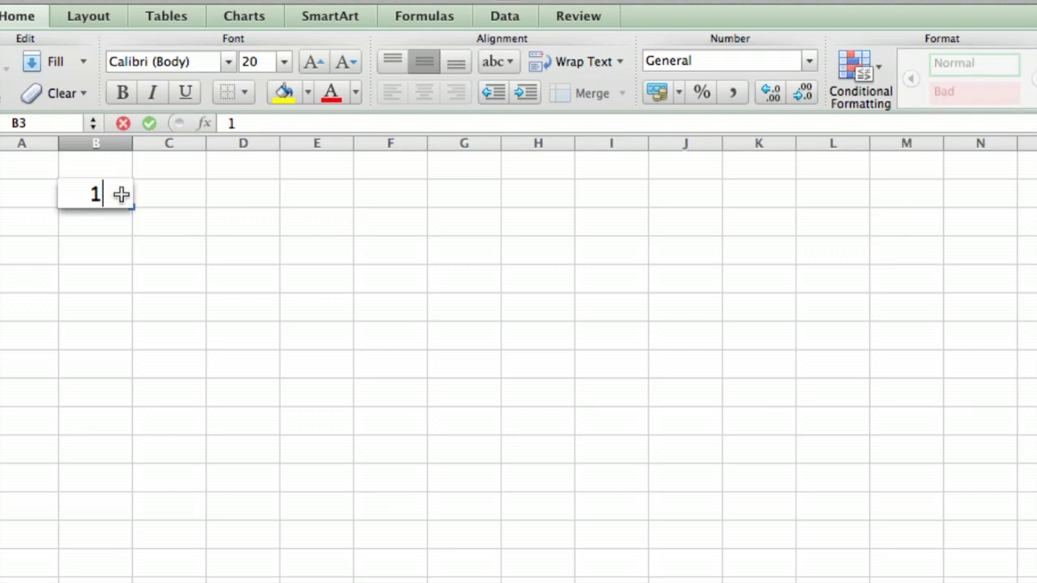
key(Return)
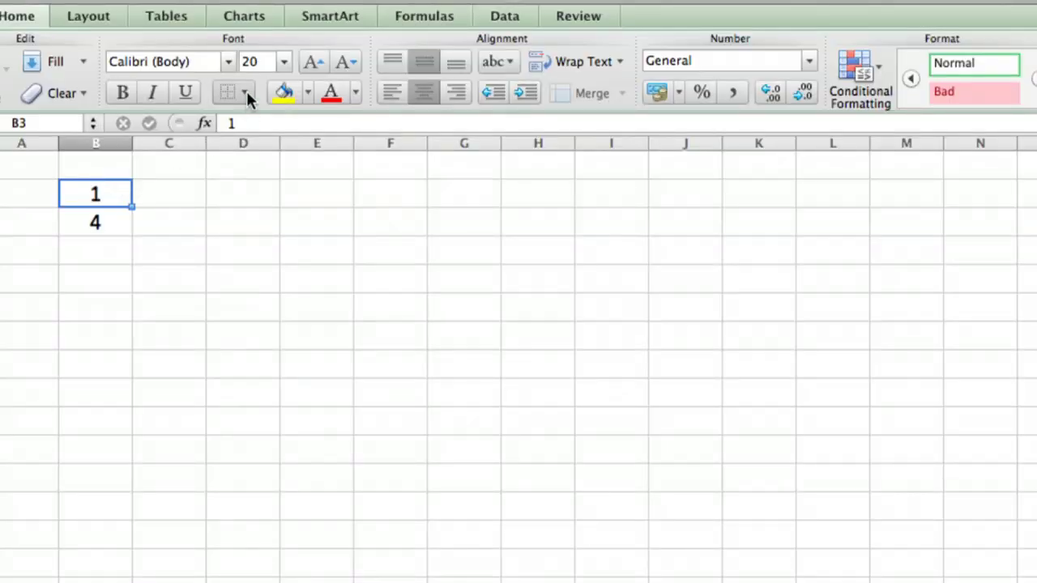
Add a thin bottom border to cell B3 as the fraction line between 1 and 4.
click(246, 90)
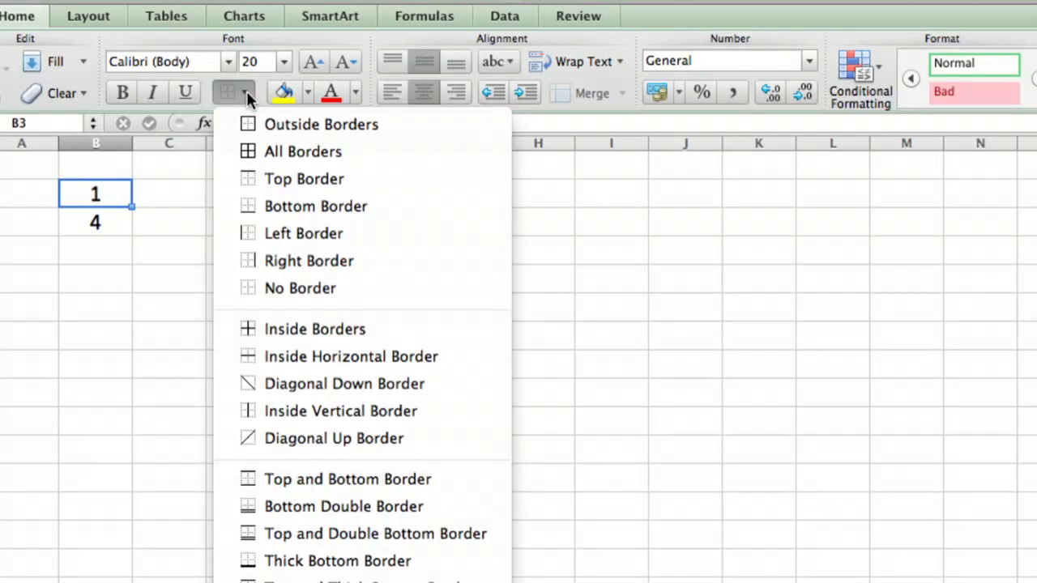
click(283, 208)
click(252, 259)
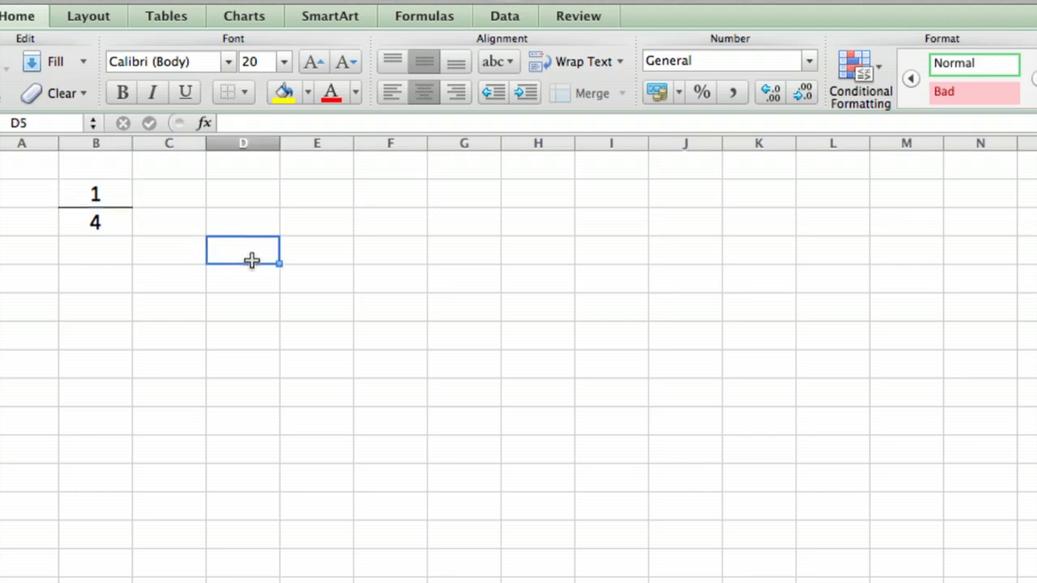
Apply a thick bottom border to cell B3 as the first fraction's line.
click(111, 197)
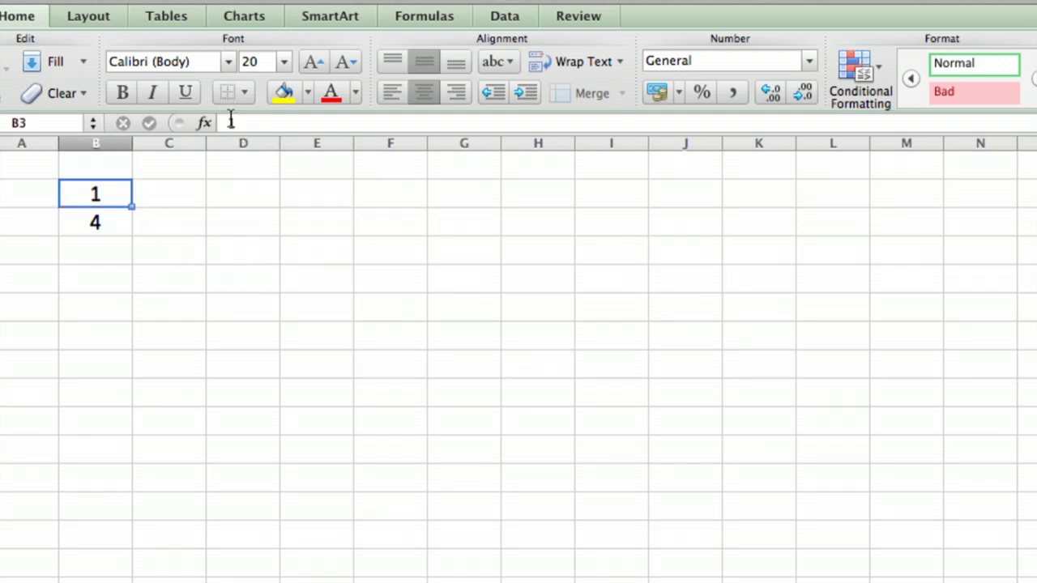
click(243, 93)
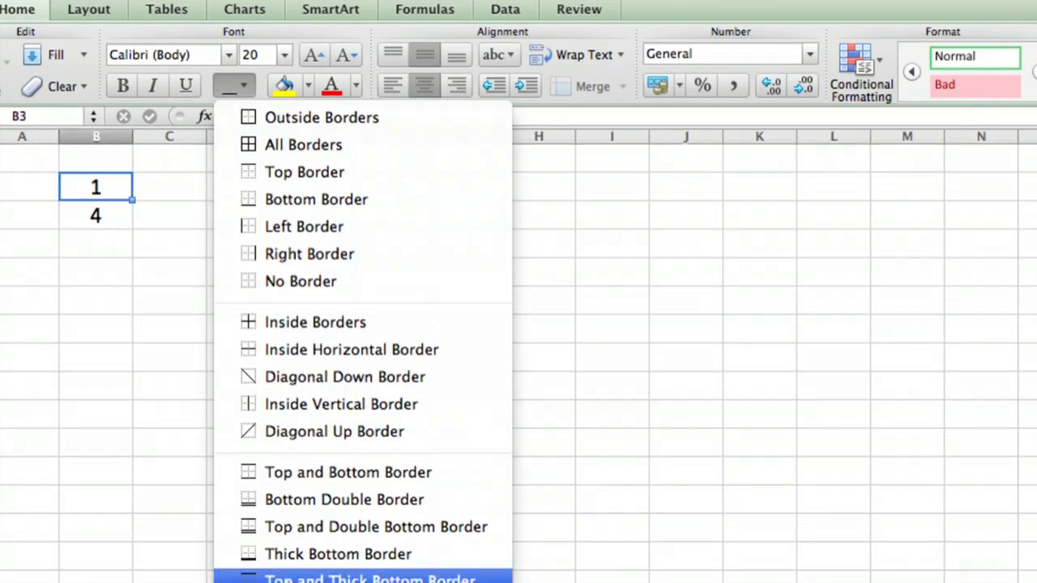
click(287, 567)
click(197, 329)
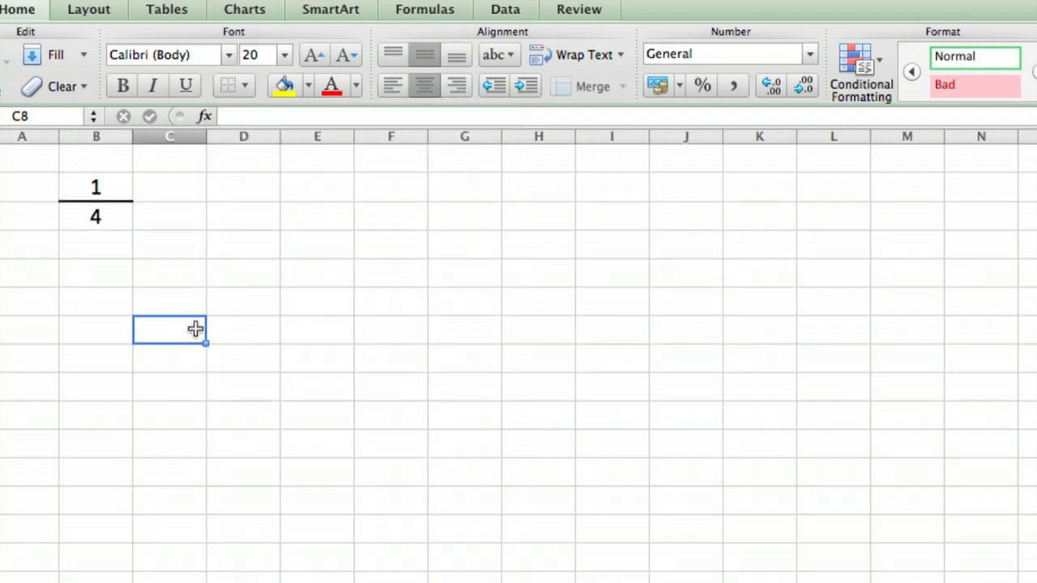
Enter the division sign ÷ in cell C3, beside the first fraction.
click(169, 189)
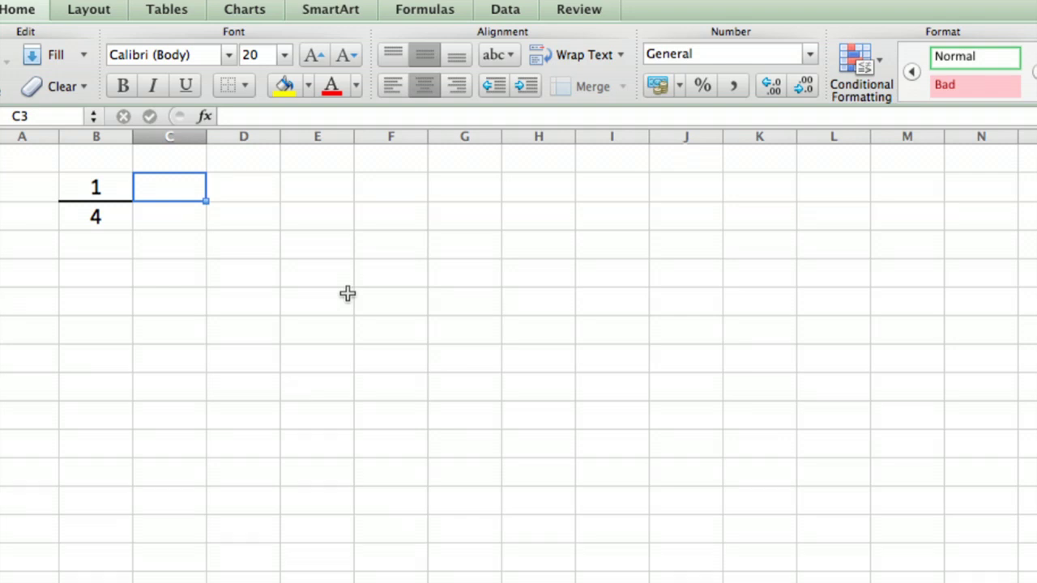
text(÷)
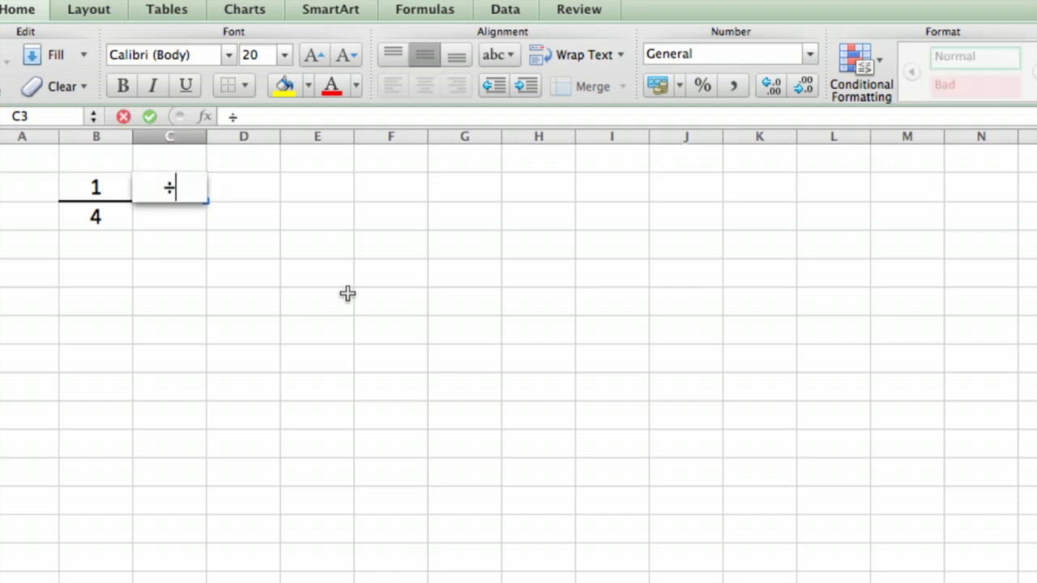
key(Return)
click(278, 299)
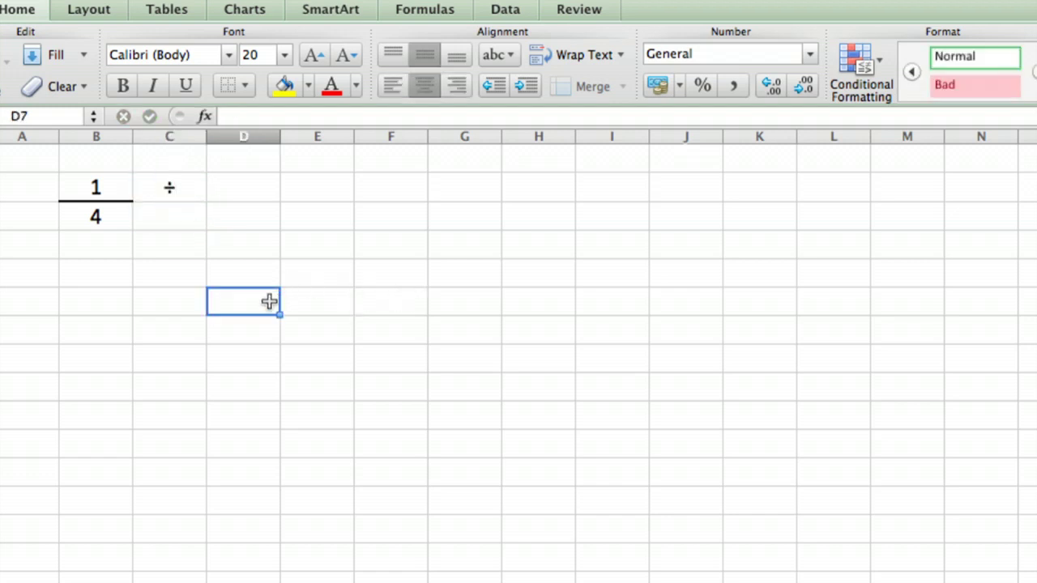
Enter the second fraction in column D, with 2 in cell D3 and 5 in cell D4.
click(243, 190)
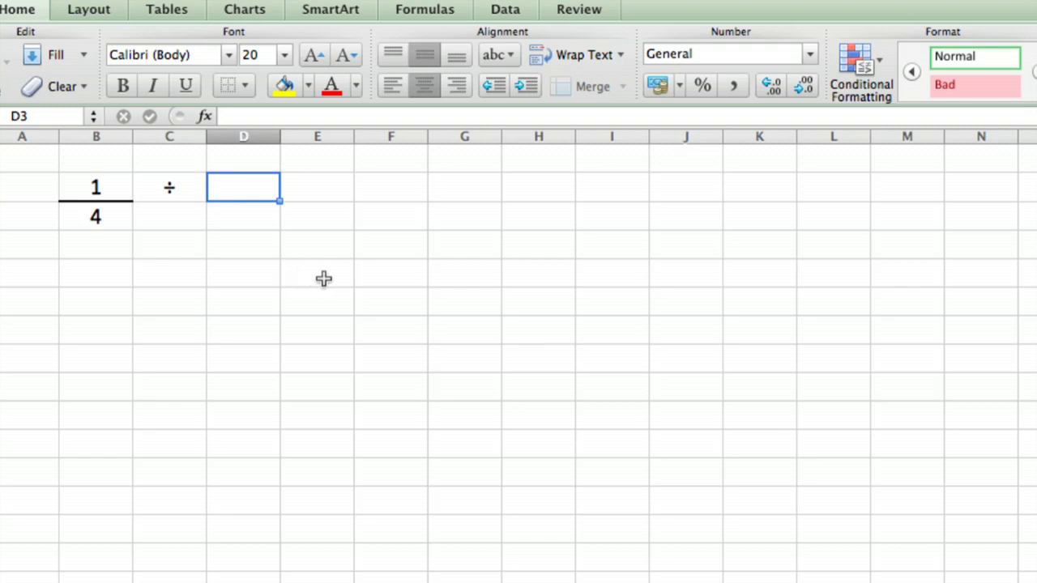
text(2)
click(245, 215)
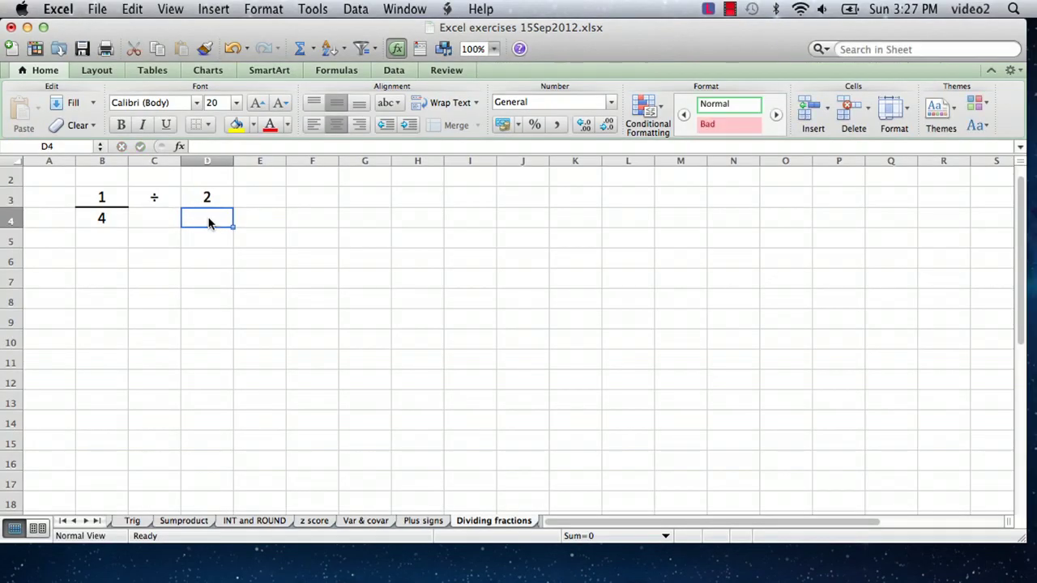
text(5)
Apply a thick bottom border to cell D3 as the second fraction's line.
click(207, 199)
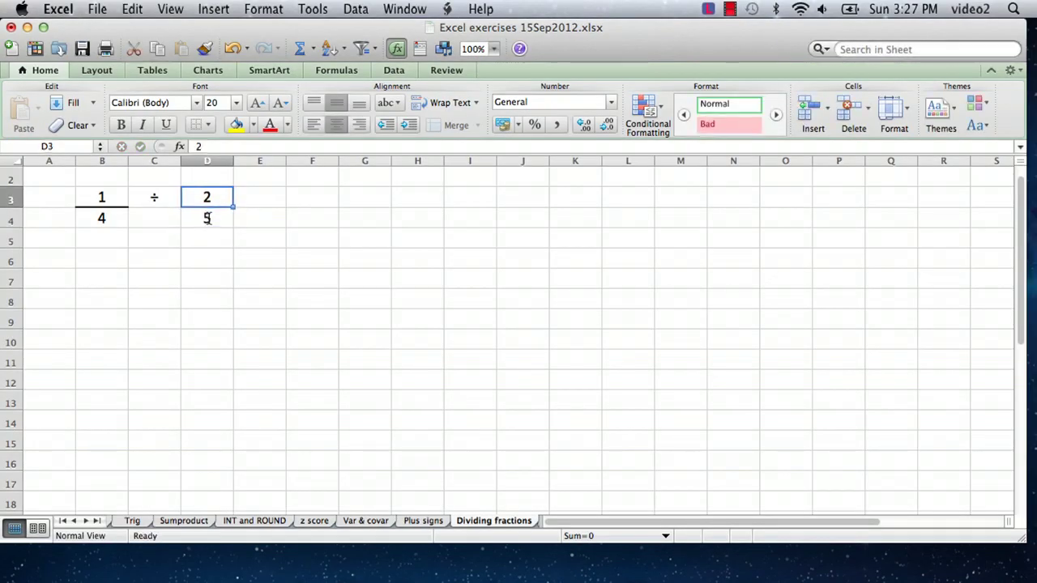
click(209, 125)
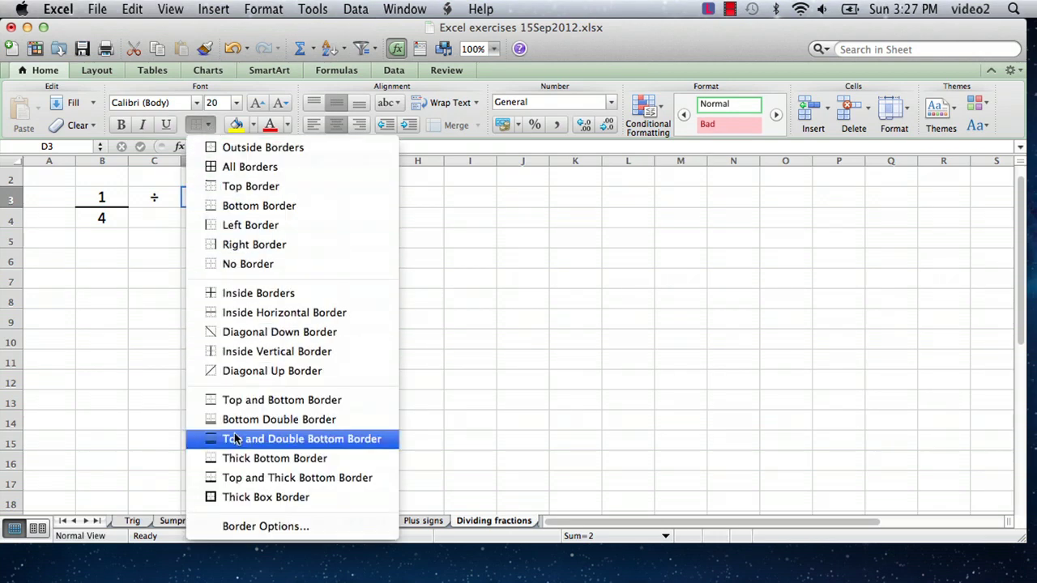
click(233, 460)
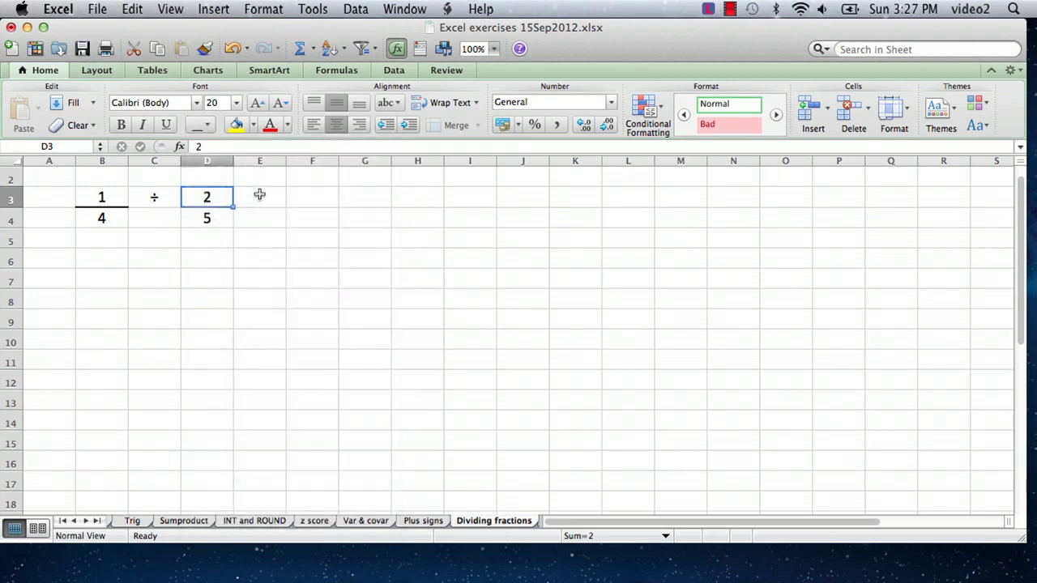
Enter an equals sign as text in cell E3, using a leading apostrophe ('=).
click(260, 197)
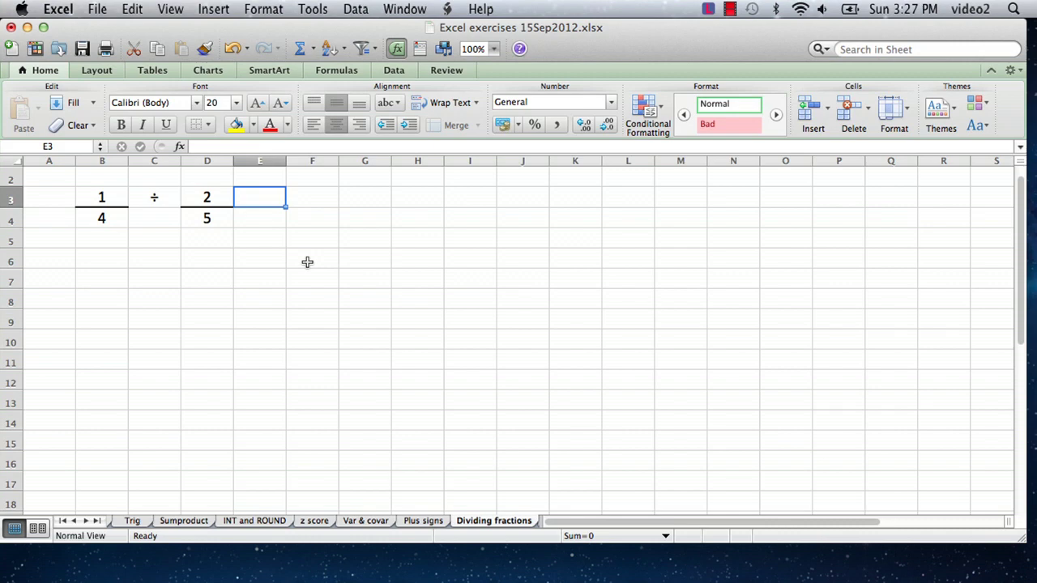
text(')
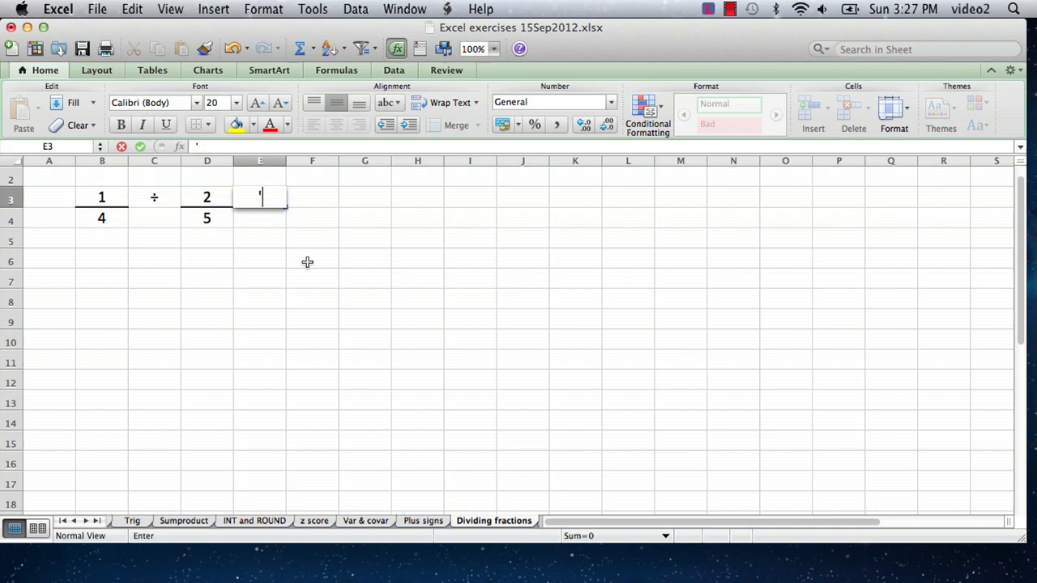
text(=)
key(Return)
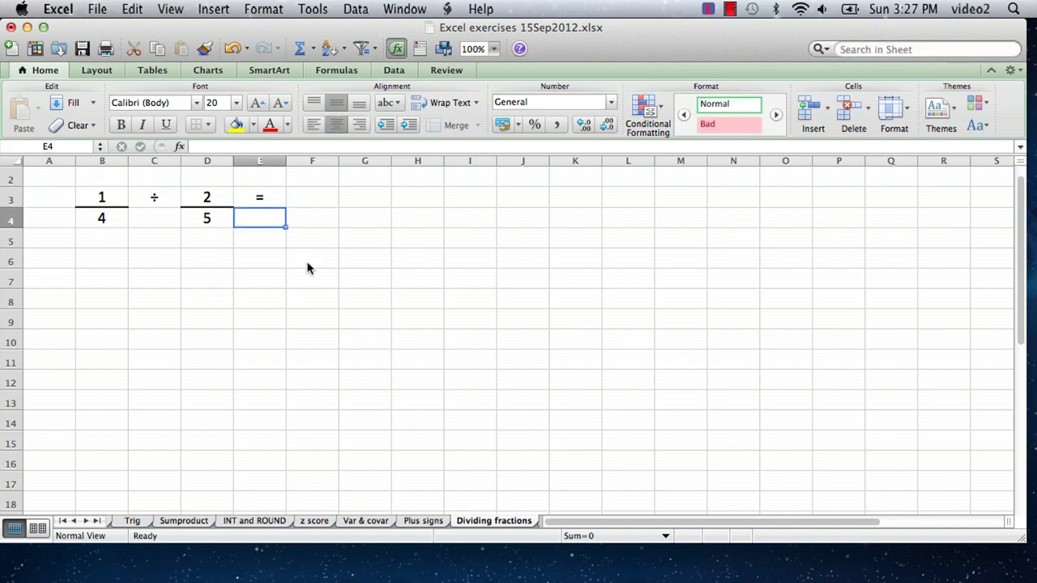
Write the formula =(B3/B4)/(D3/D4) in cell F3 to divide the first fraction by the second.
click(259, 196)
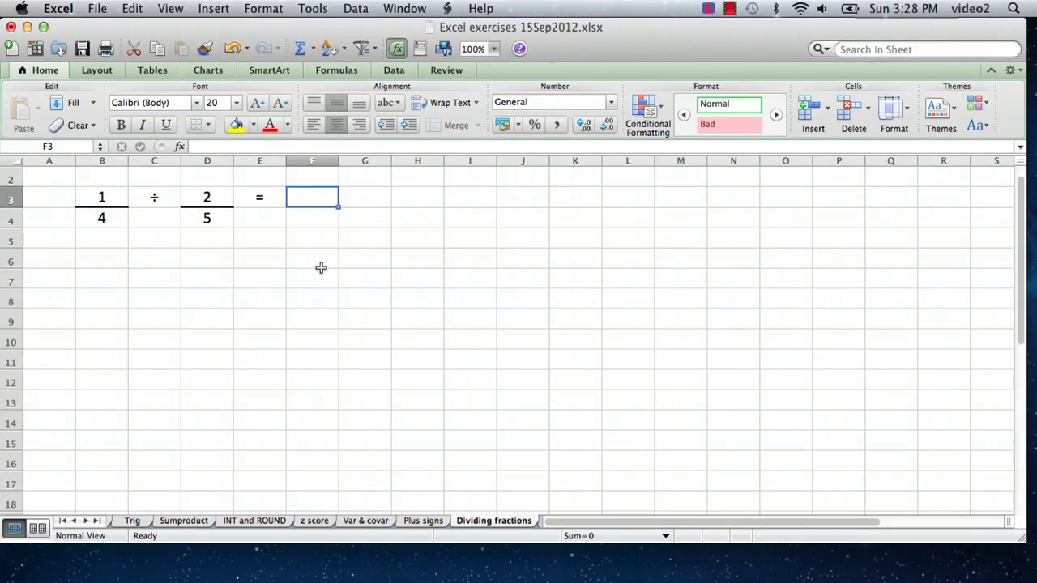
text(=)
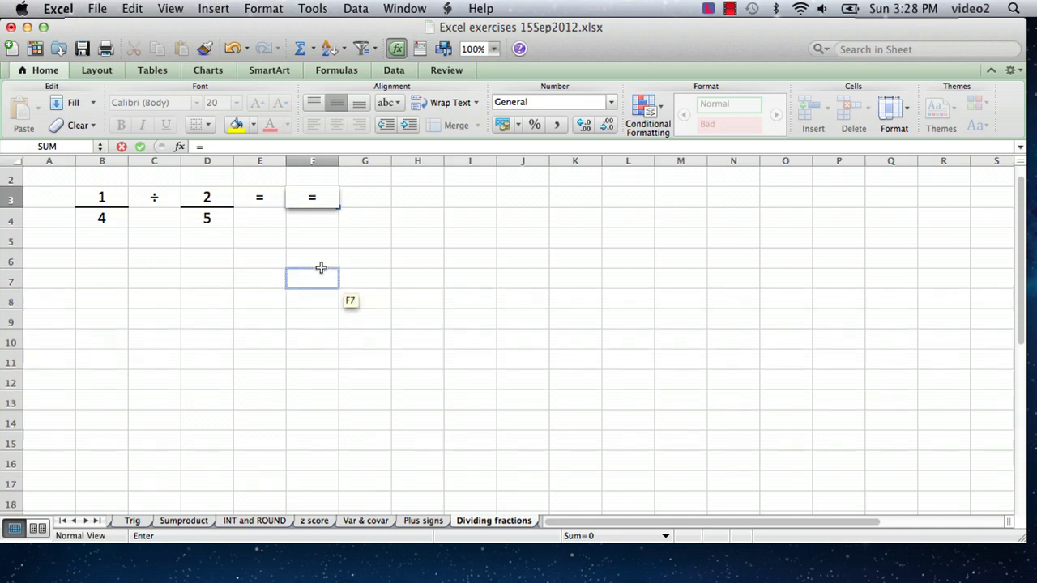
text(()
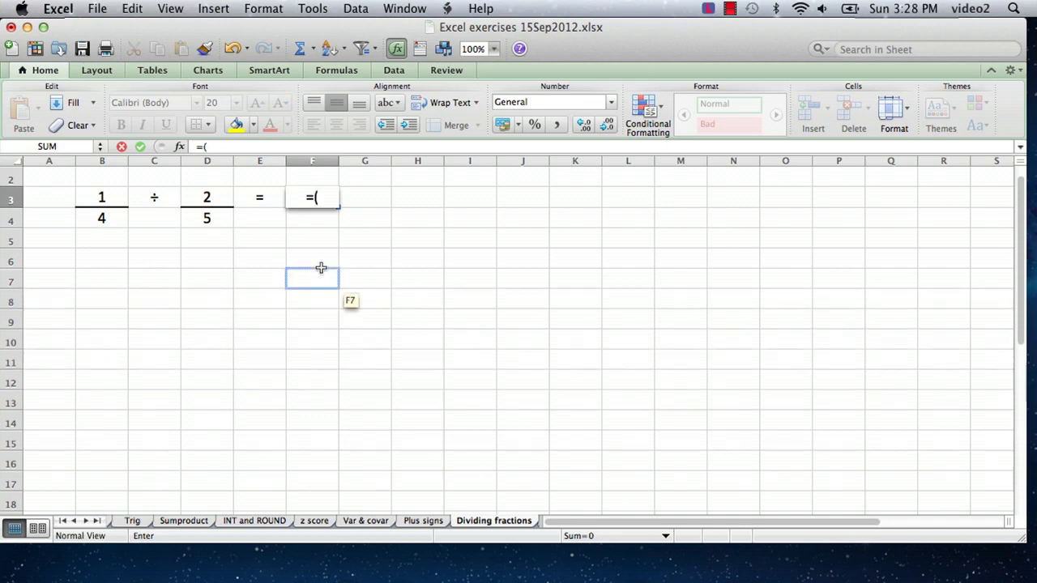
click(105, 197)
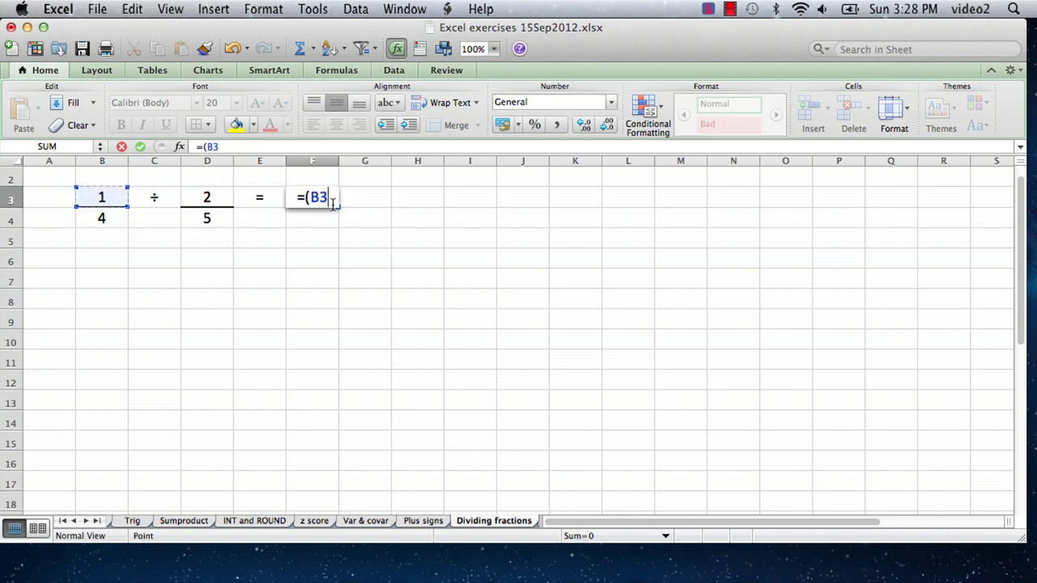
text(/)
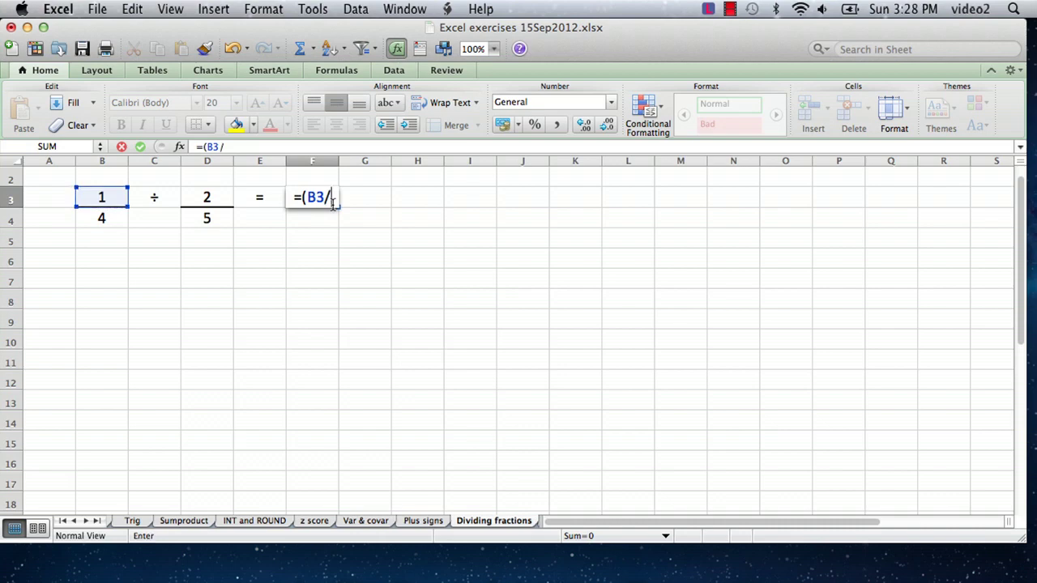
click(100, 219)
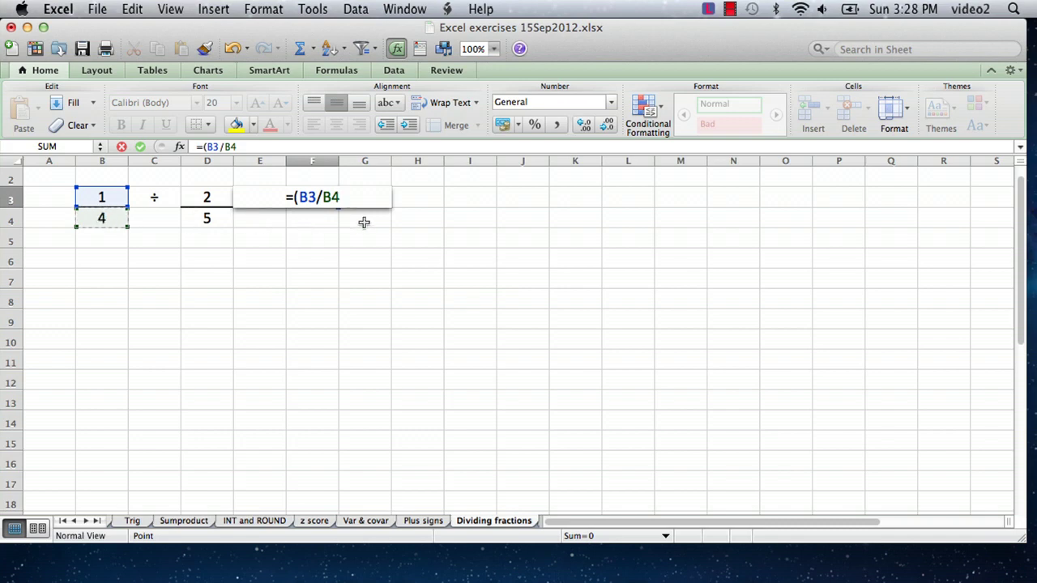
text())
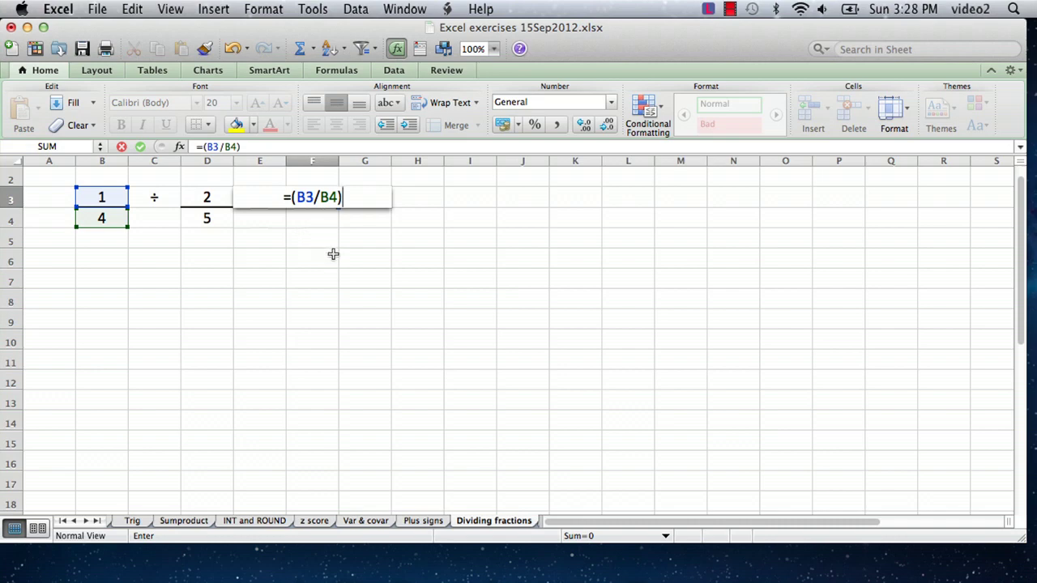
text(/)
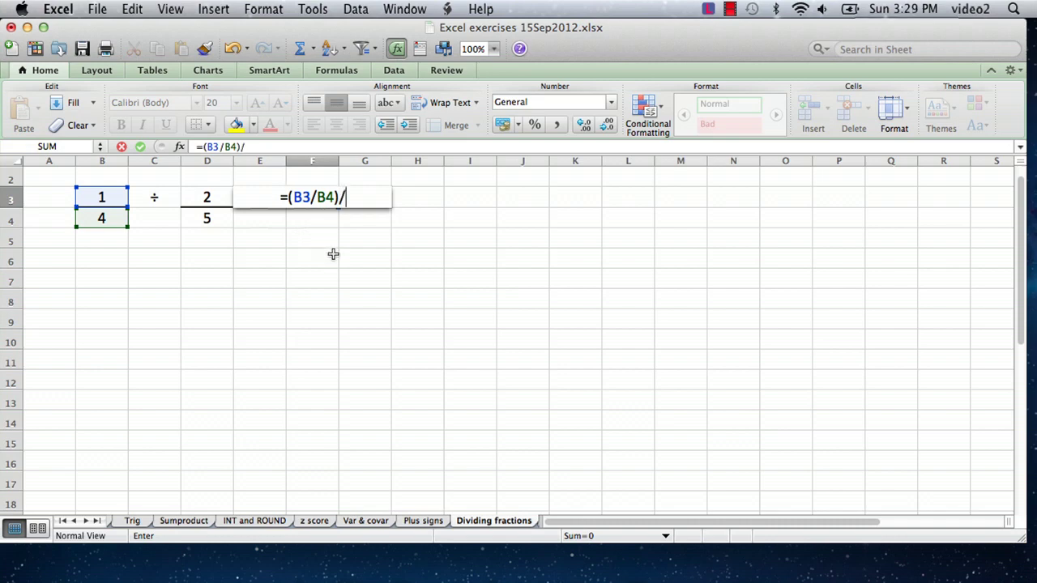
text(()
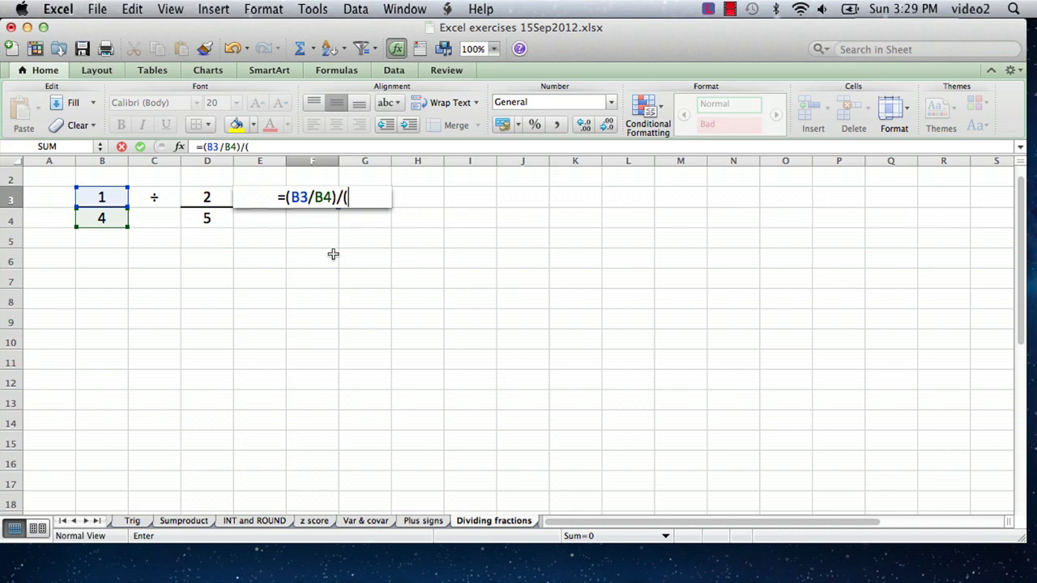
click(208, 197)
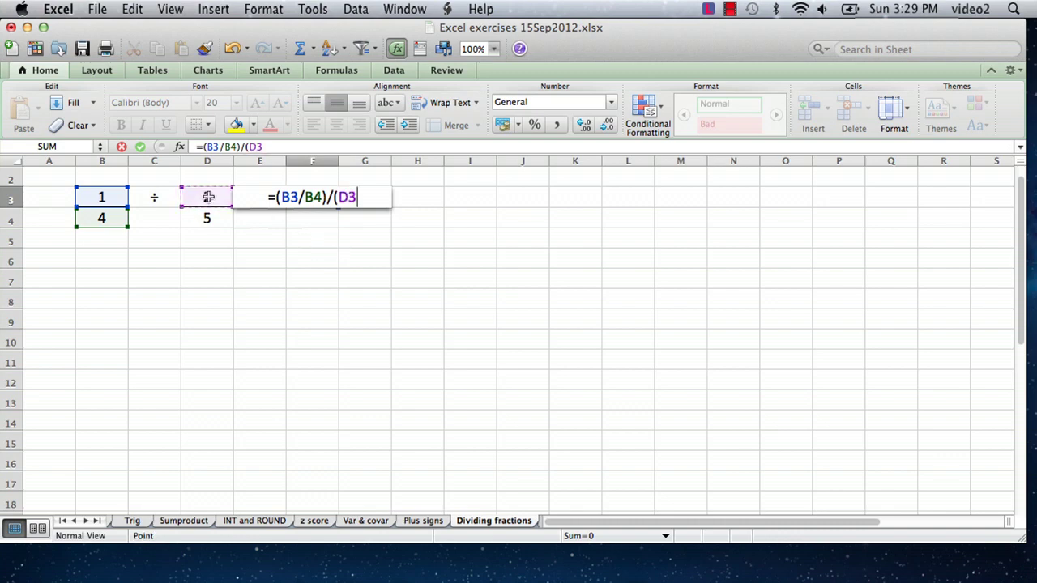
text(/)
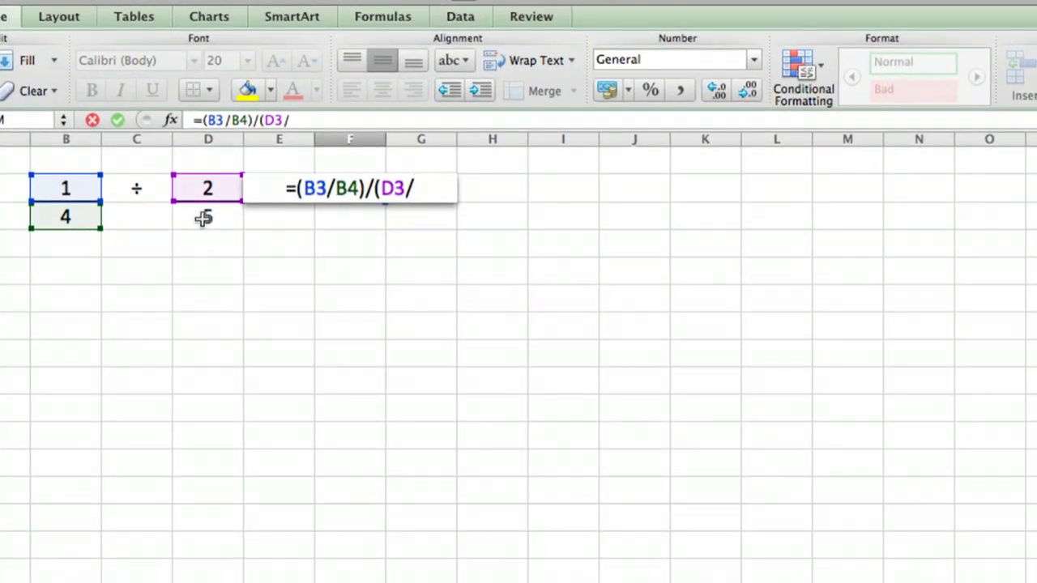
click(203, 217)
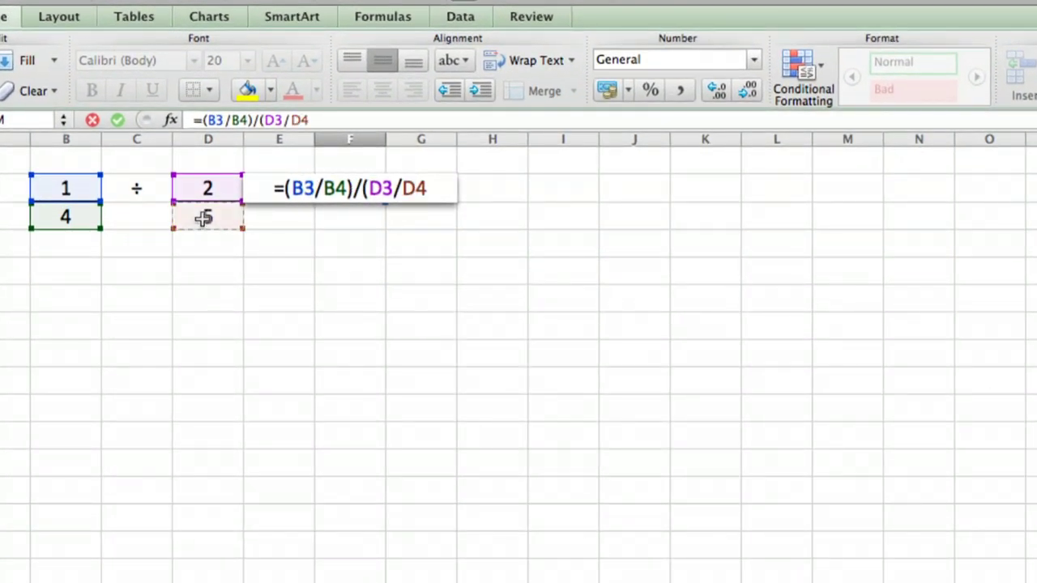
text())
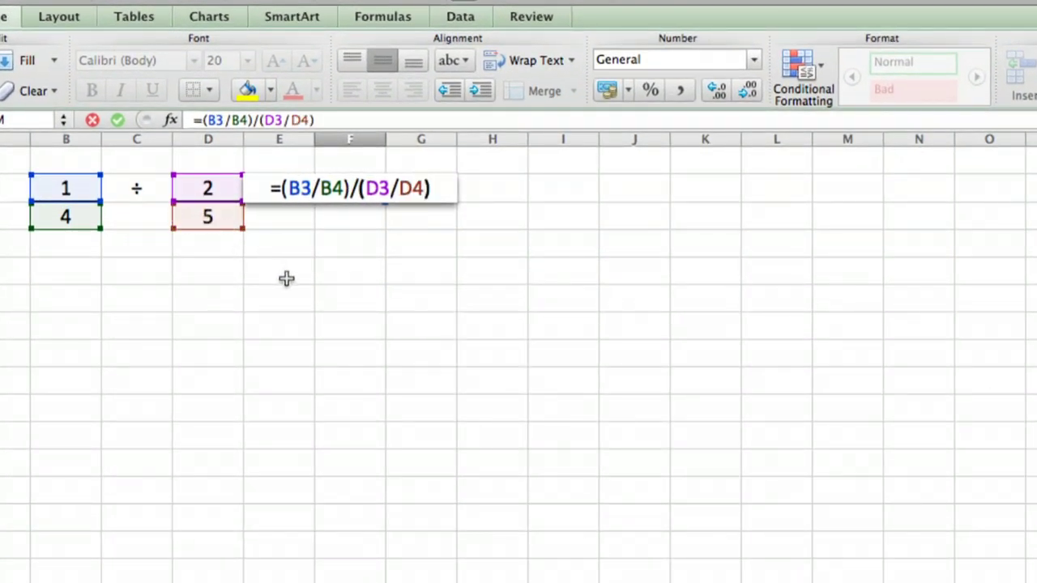